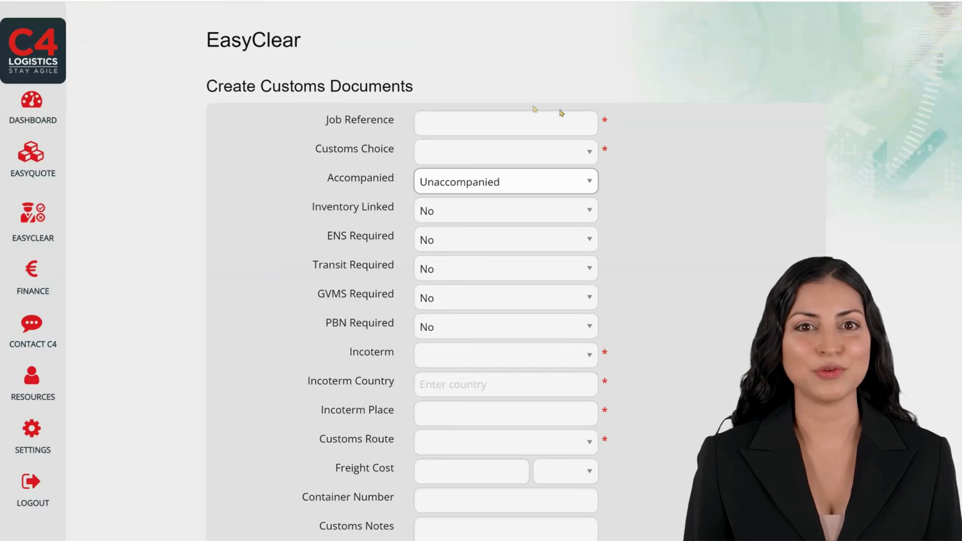
Set the job reference to test1 and the customs choice to Export Clearance.
{"action": "left_click", "coordinate": [496, 121]}
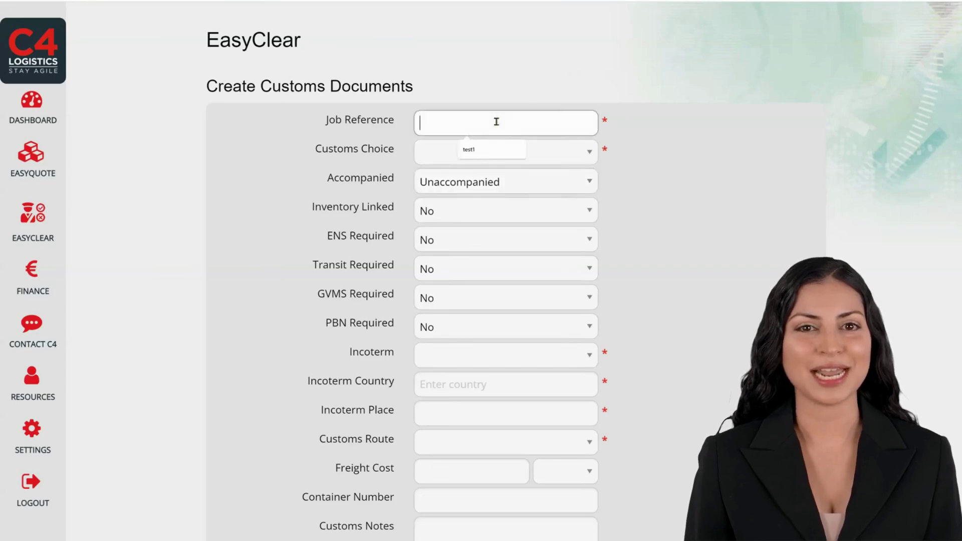
{"action": "left_click", "coordinate": [486, 149]}
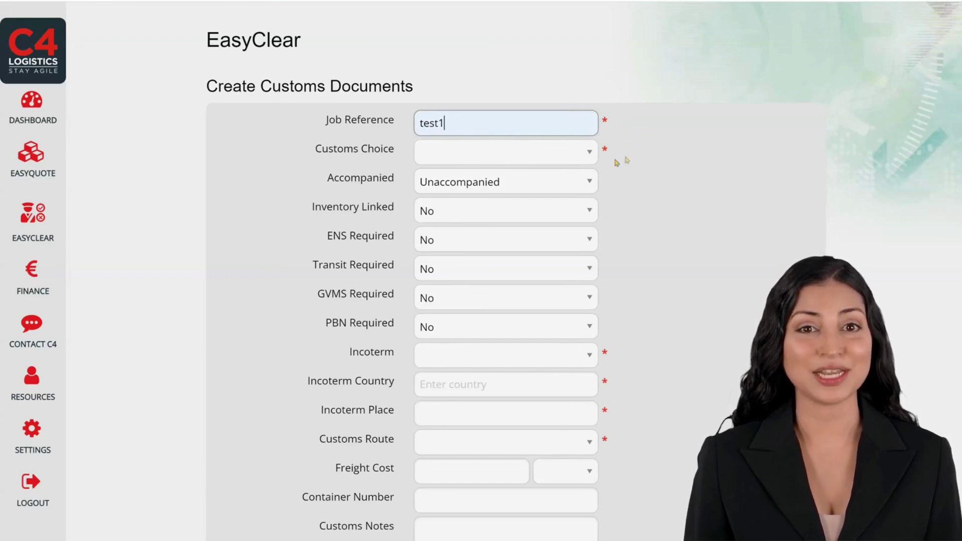
{"action": "left_click", "coordinate": [523, 161]}
{"action": "left_click", "coordinate": [524, 183]}
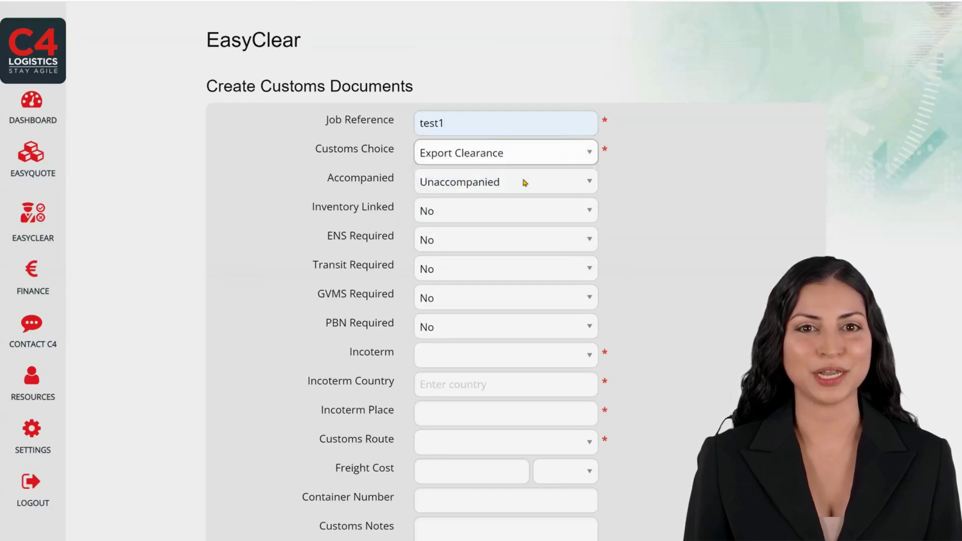
Set the incoterm to CIF, its country to GB - United Kingdom, its place to coventry, and the customs route to Fishguard/Rosslare.
{"action": "left_click", "coordinate": [504, 353]}
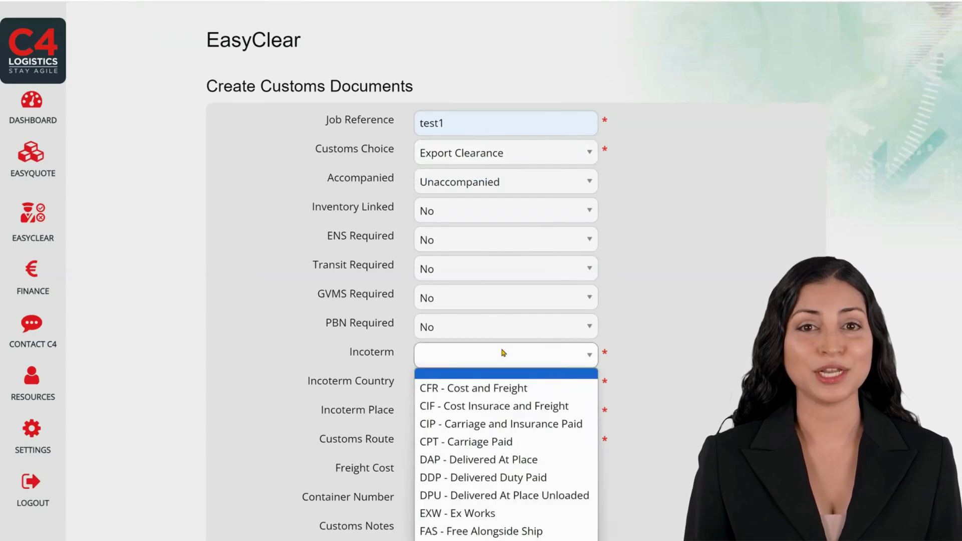
{"action": "left_click", "coordinate": [495, 403]}
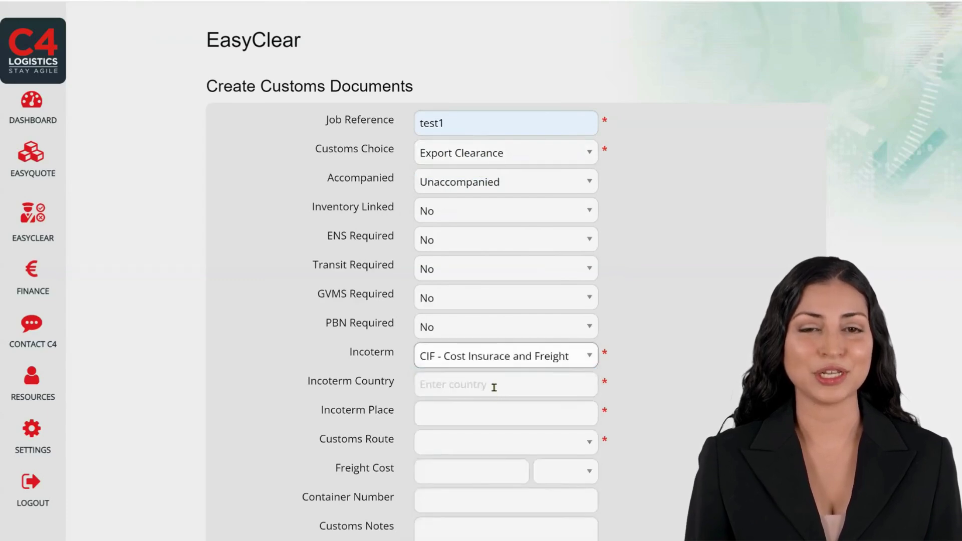
{"action": "left_click", "coordinate": [494, 387]}
{"action": "type", "text": "gb"}
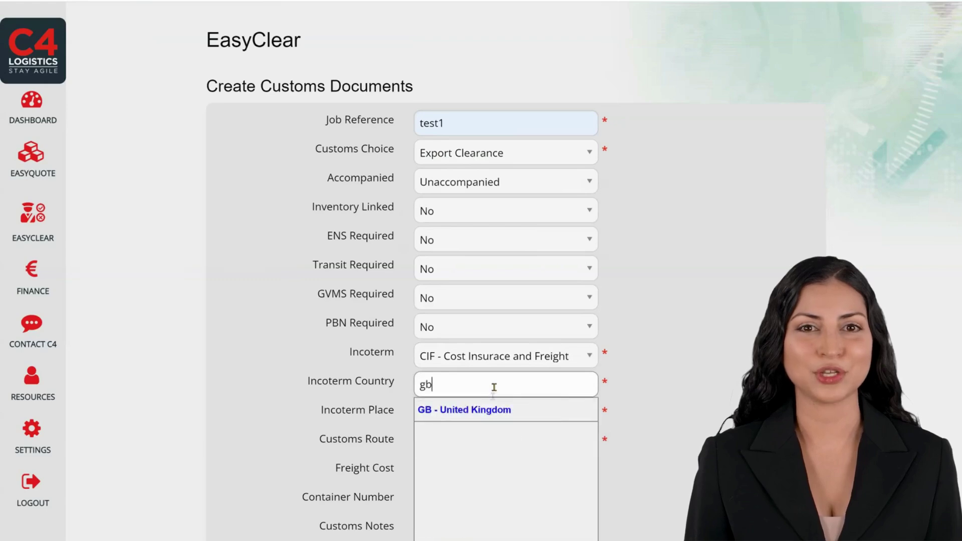
{"action": "left_click", "coordinate": [490, 406]}
{"action": "left_click", "coordinate": [492, 408]}
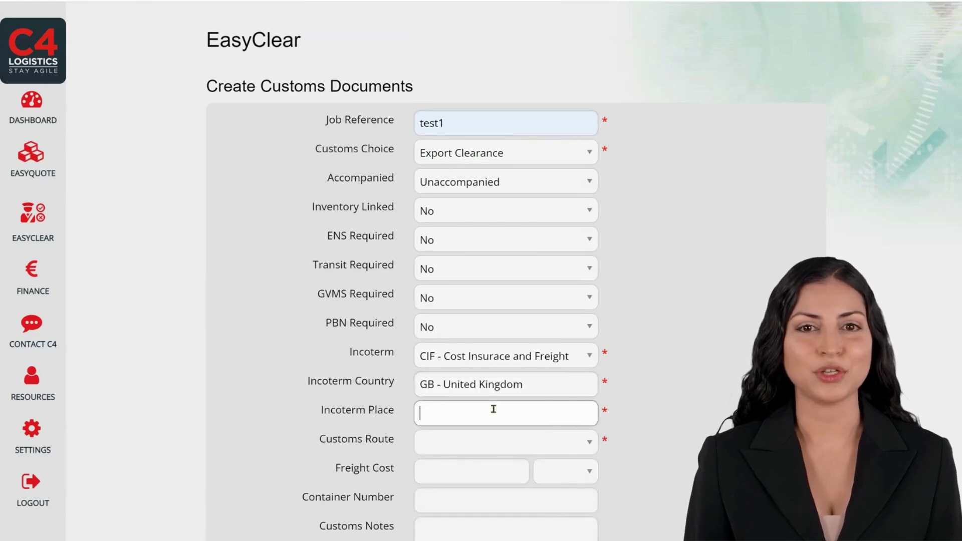
{"action": "type", "text": "co"}
{"action": "left_click", "coordinate": [474, 440]}
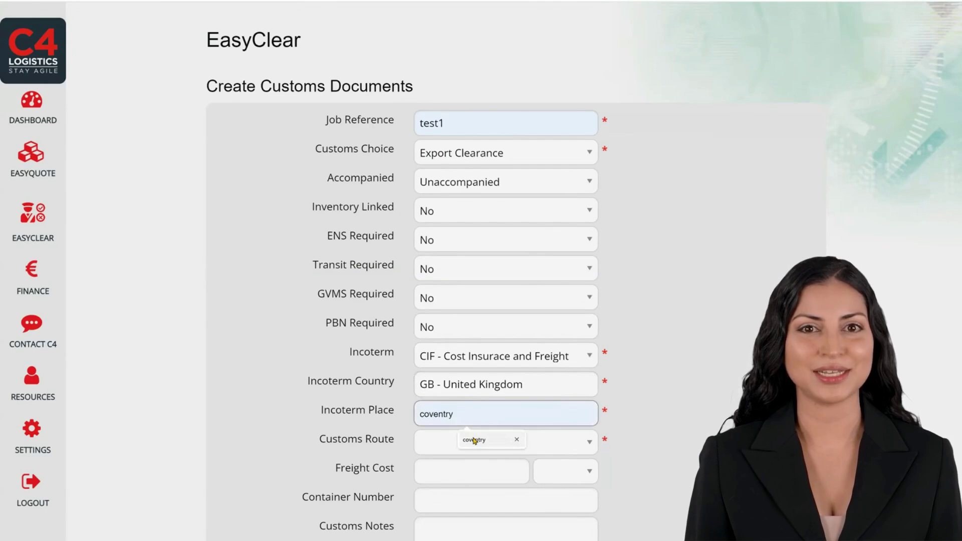
{"action": "left_click", "coordinate": [475, 447]}
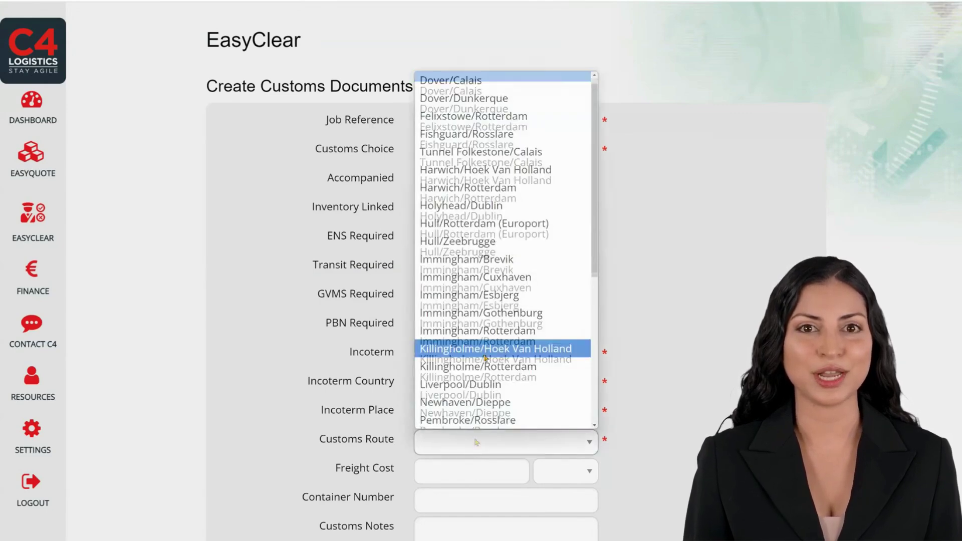
{"action": "left_click", "coordinate": [490, 137]}
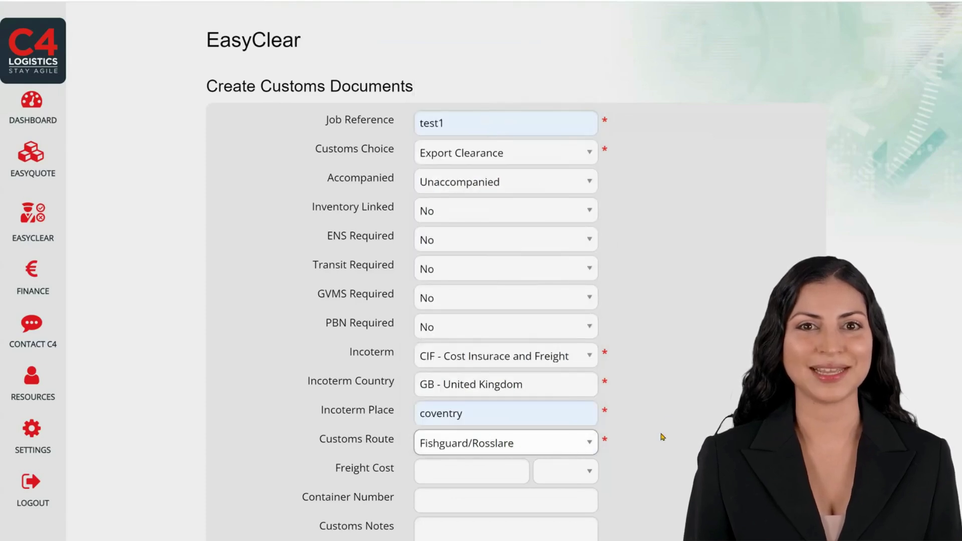
Search for c4 as the exporter and fill the exporter details from the first C4 Logistics - Coventry entry.
{"action": "scroll", "coordinate": [661, 436], "scroll_direction": "down", "scroll_amount": 7}
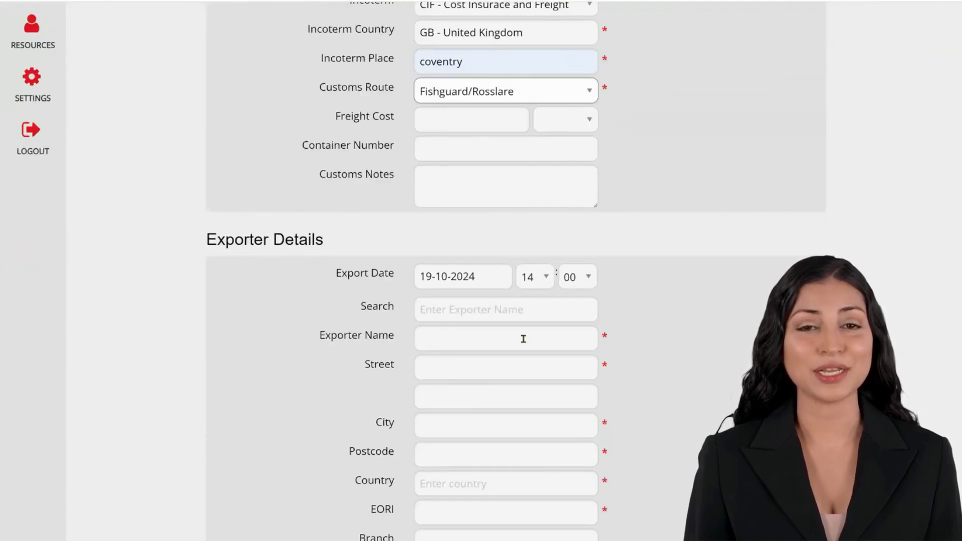
{"action": "left_click", "coordinate": [524, 306]}
{"action": "type", "text": "c4"}
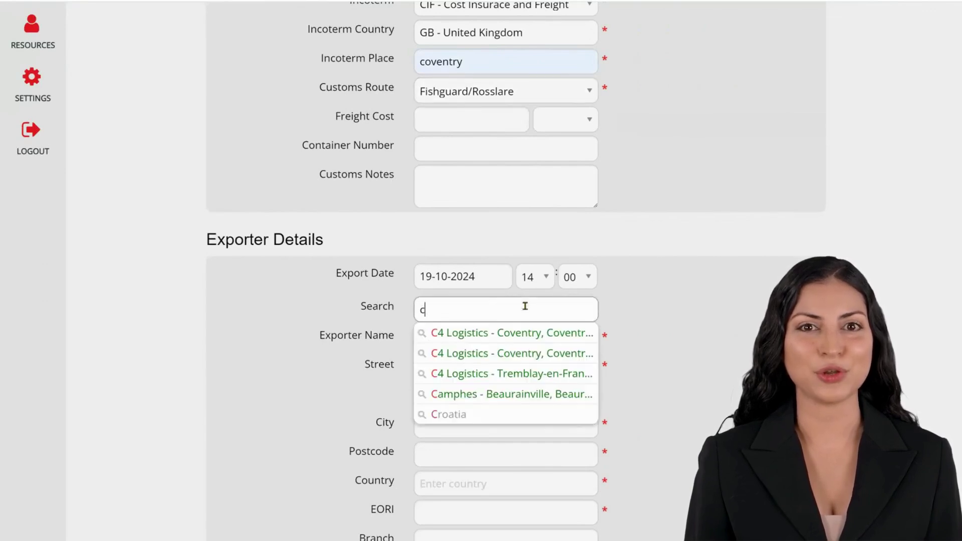
{"action": "left_click", "coordinate": [517, 334]}
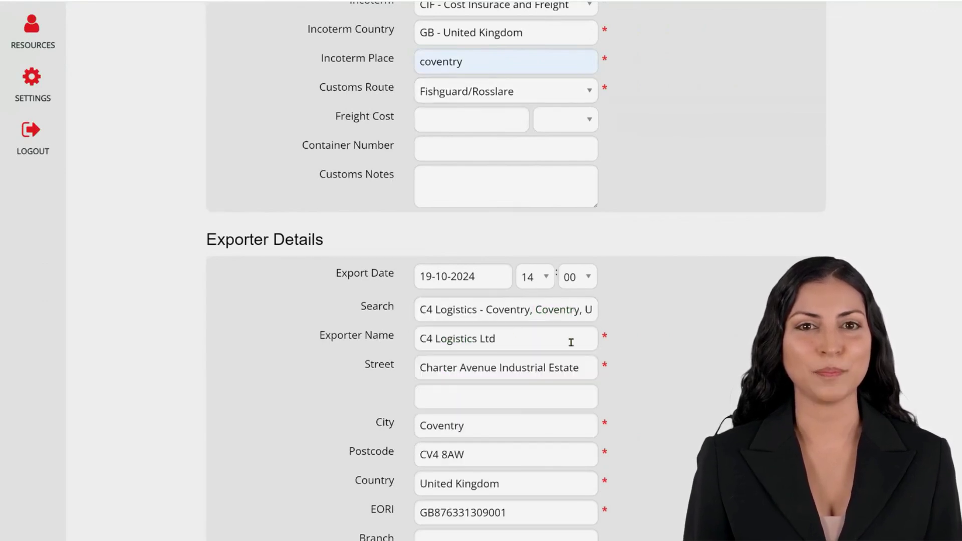
Fill the importer details from the C4 Logistics - Tremblay-en-France entry and proceed to the commercial invoice.
{"action": "scroll", "coordinate": [679, 458], "scroll_direction": "down", "scroll_amount": 6}
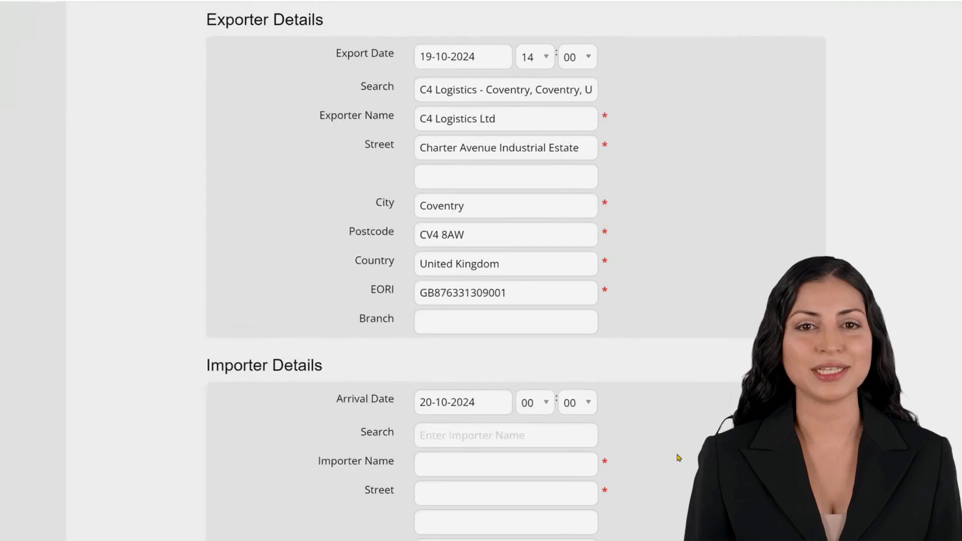
{"action": "left_click", "coordinate": [520, 311]}
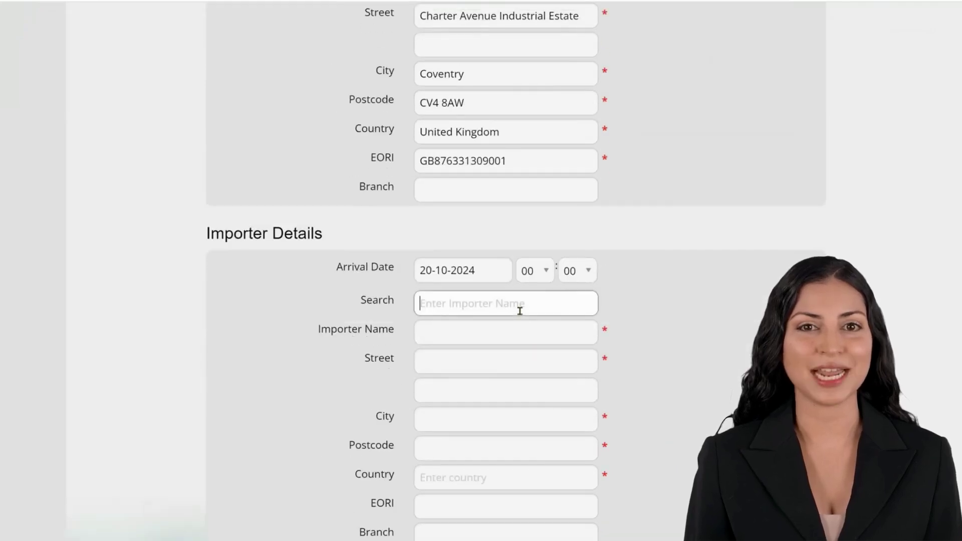
{"action": "type", "text": "c4"}
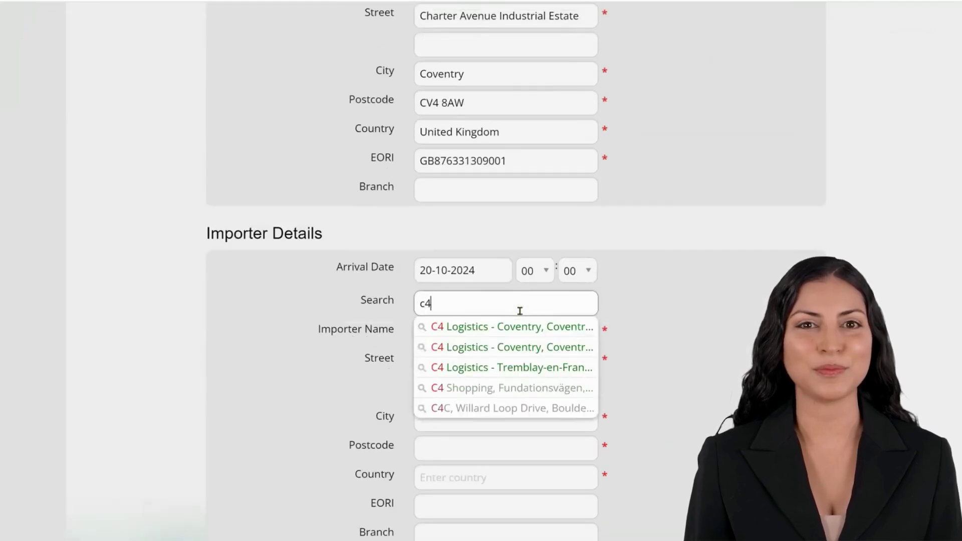
{"action": "left_click", "coordinate": [513, 367]}
{"action": "scroll", "coordinate": [299, 468], "scroll_direction": "down", "scroll_amount": 3}
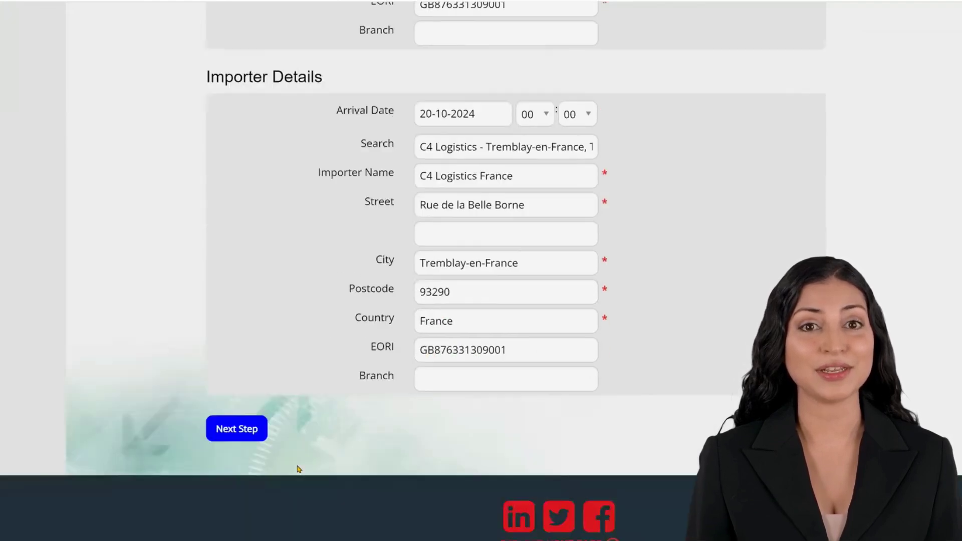
{"action": "left_click", "coordinate": [237, 428]}
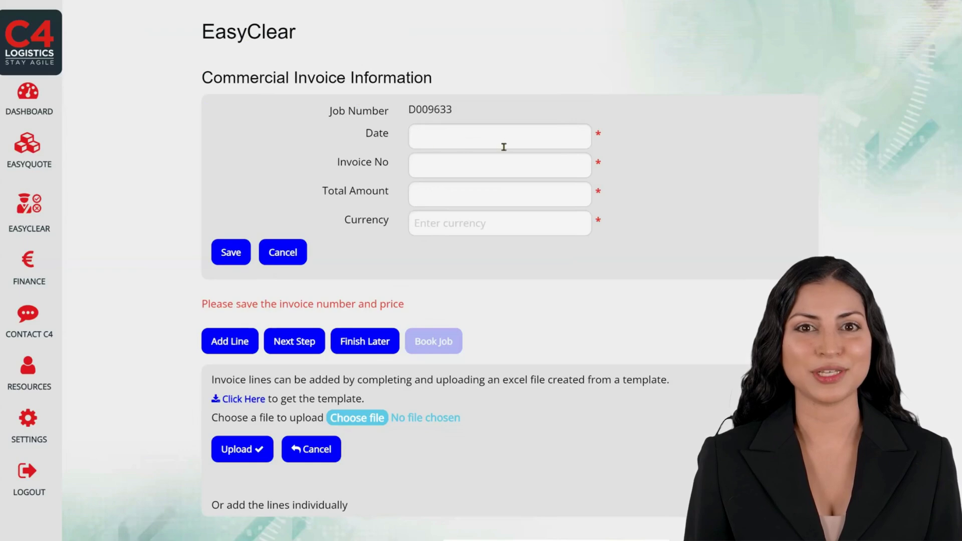
Set the commercial invoice date to 18/10/2024 and enter the invoice number.
{"action": "left_click", "coordinate": [560, 138]}
{"action": "left_click", "coordinate": [559, 277]}
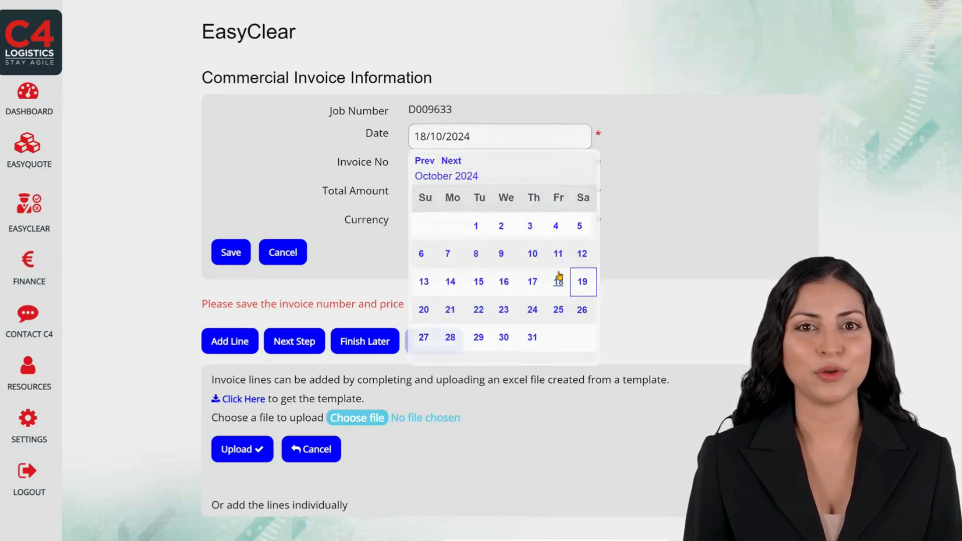
{"action": "left_click", "coordinate": [501, 170]}
{"action": "type", "text": "1"}
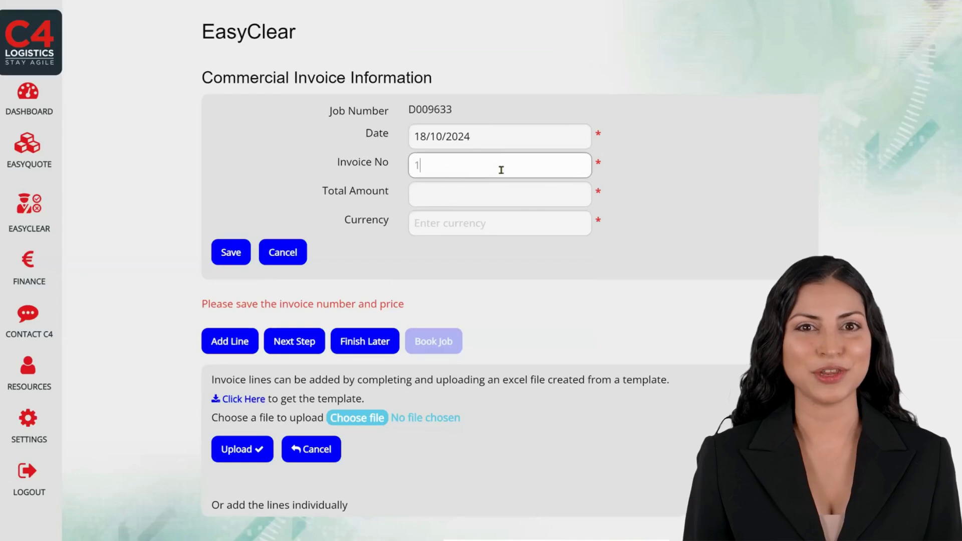
{"action": "type", "text": "23456"}
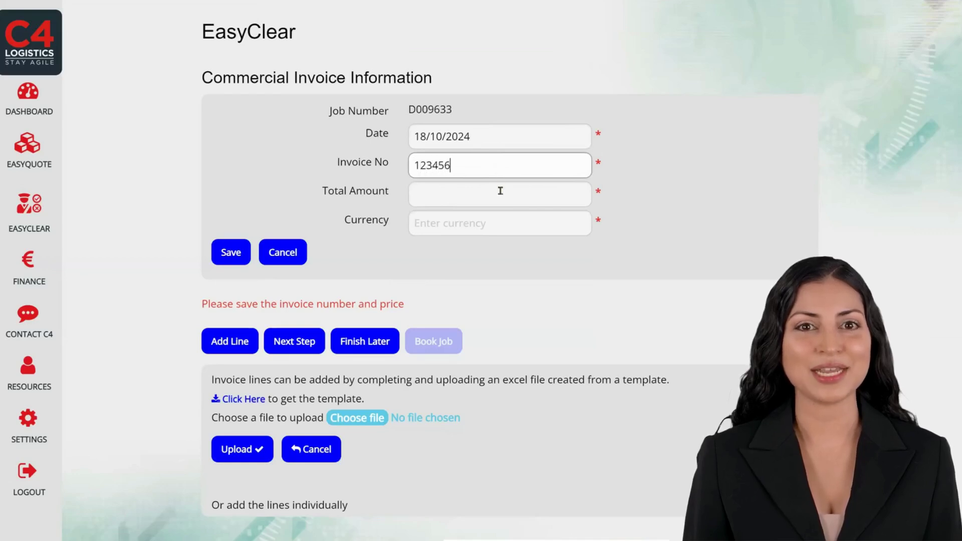
Set the invoice's total amount to 1000.00 in GBP - Sterling and save the invoice information.
{"action": "left_click", "coordinate": [500, 191]}
{"action": "type", "text": "1000"}
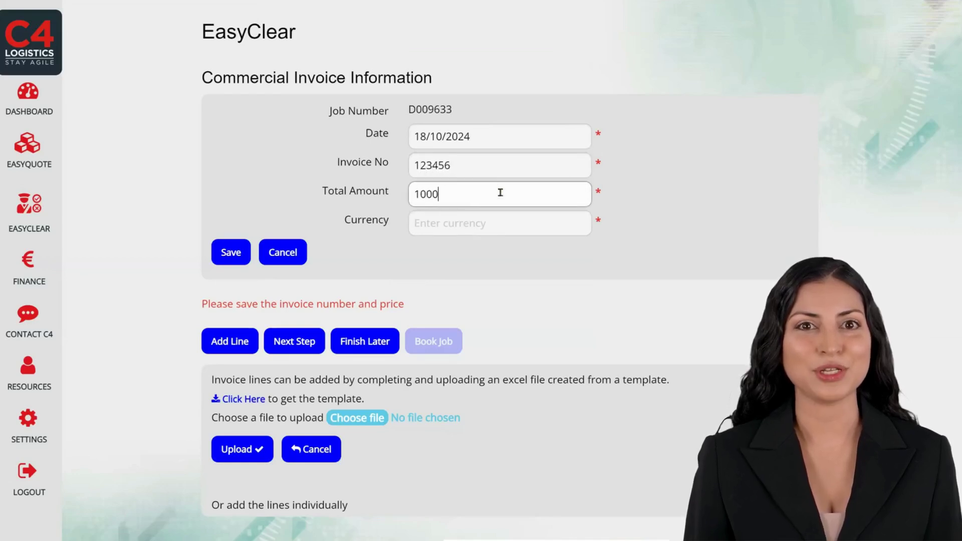
{"action": "type", "text": ".00"}
{"action": "left_click", "coordinate": [505, 221]}
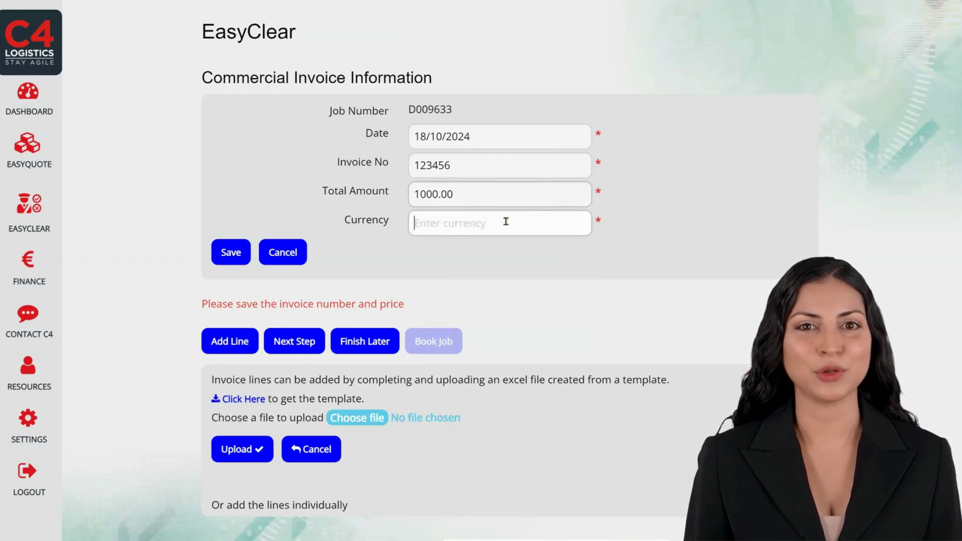
{"action": "type", "text": "gb"}
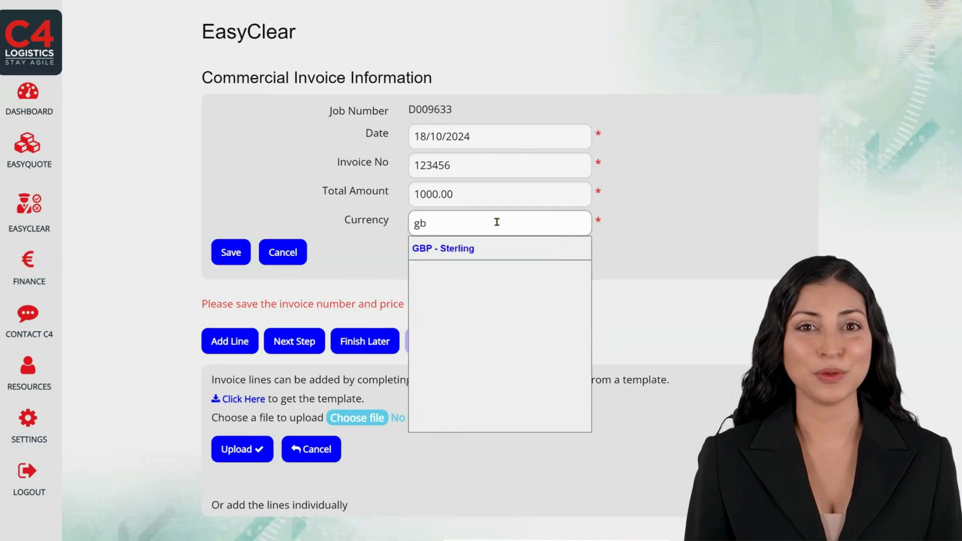
{"action": "left_click", "coordinate": [466, 248]}
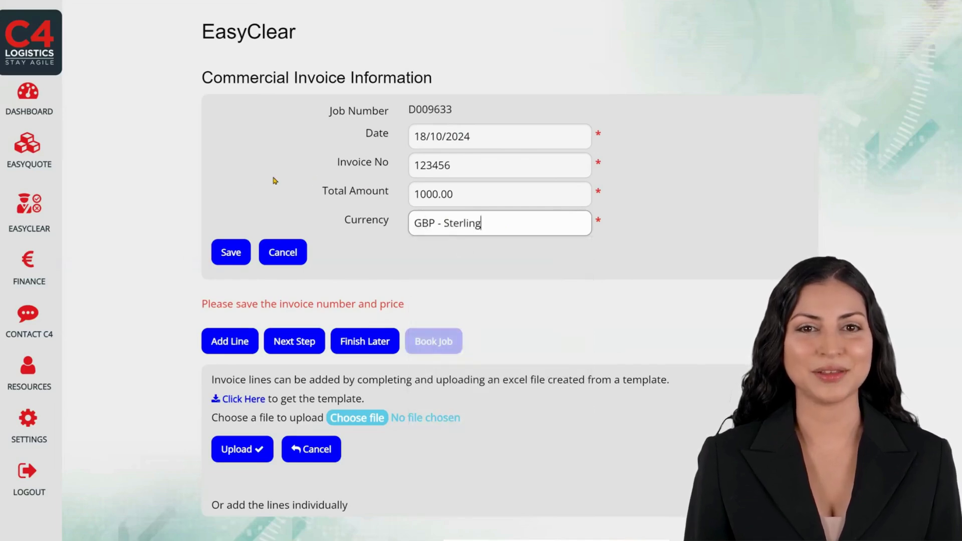
{"action": "left_click", "coordinate": [227, 253]}
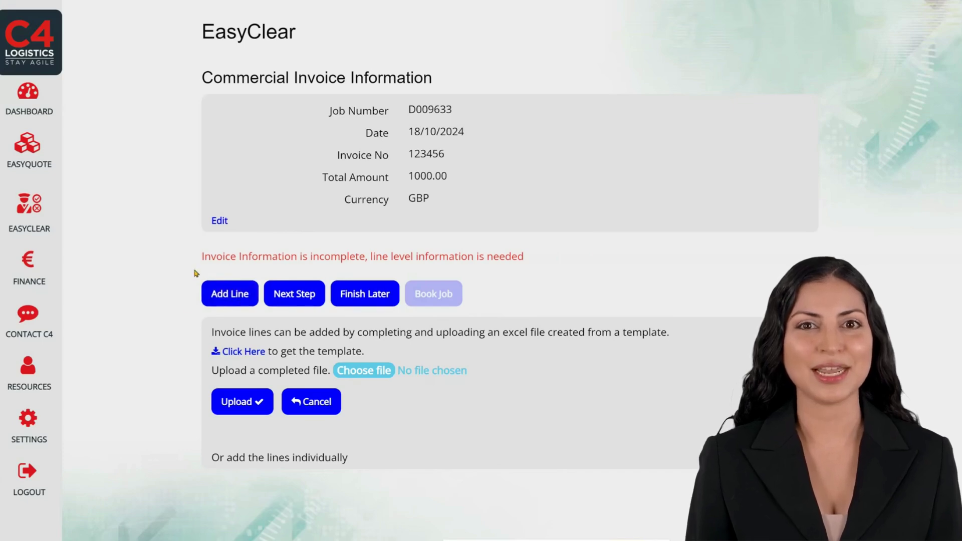
Open a new invoice line to review its fields, and leave the invoice to finish later.
{"action": "left_click", "coordinate": [228, 295]}
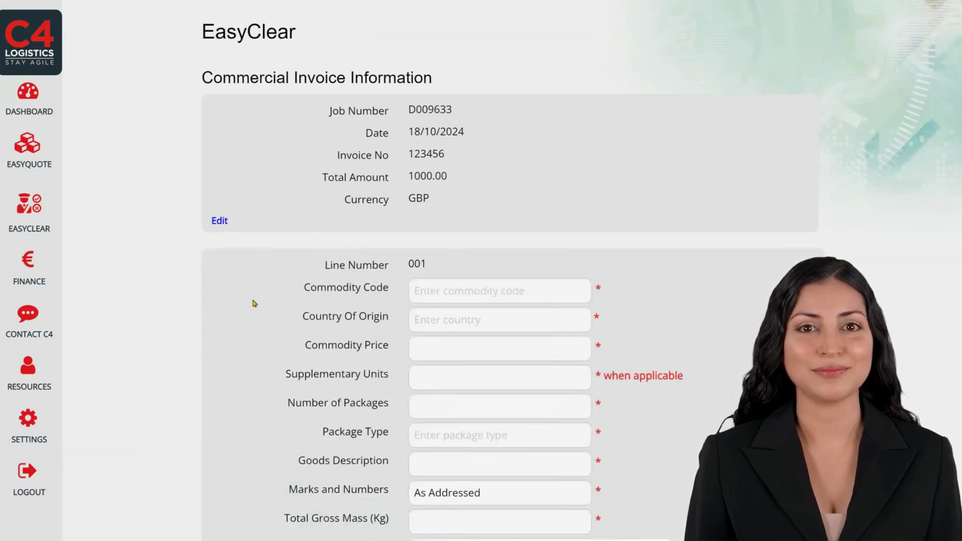
{"action": "scroll", "coordinate": [337, 328], "scroll_direction": "down", "scroll_amount": 5}
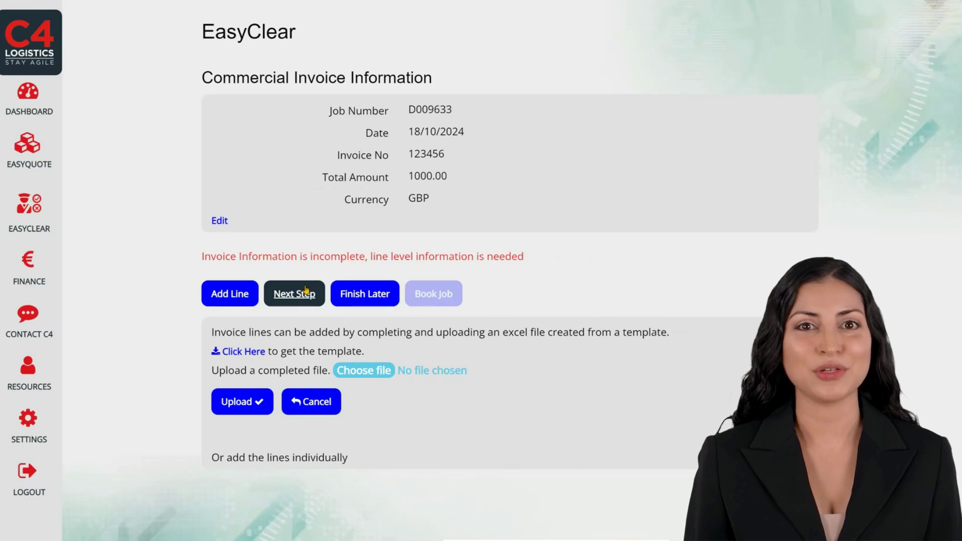
{"action": "left_click", "coordinate": [371, 293]}
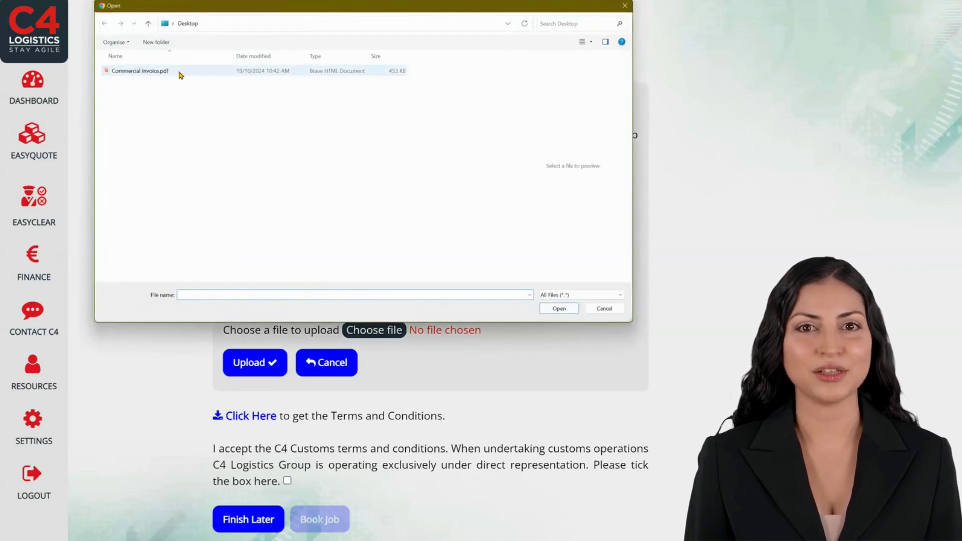
Upload Commercial Invoice.pdf from the Desktop as the job's physical invoice.
{"action": "left_click", "coordinate": [179, 72]}
{"action": "left_click", "coordinate": [559, 308]}
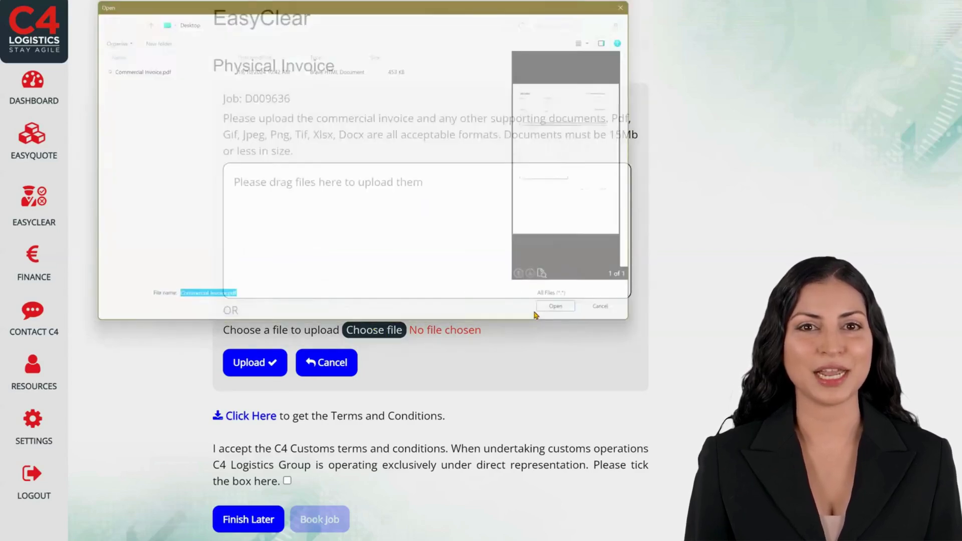
{"action": "left_click", "coordinate": [275, 365]}
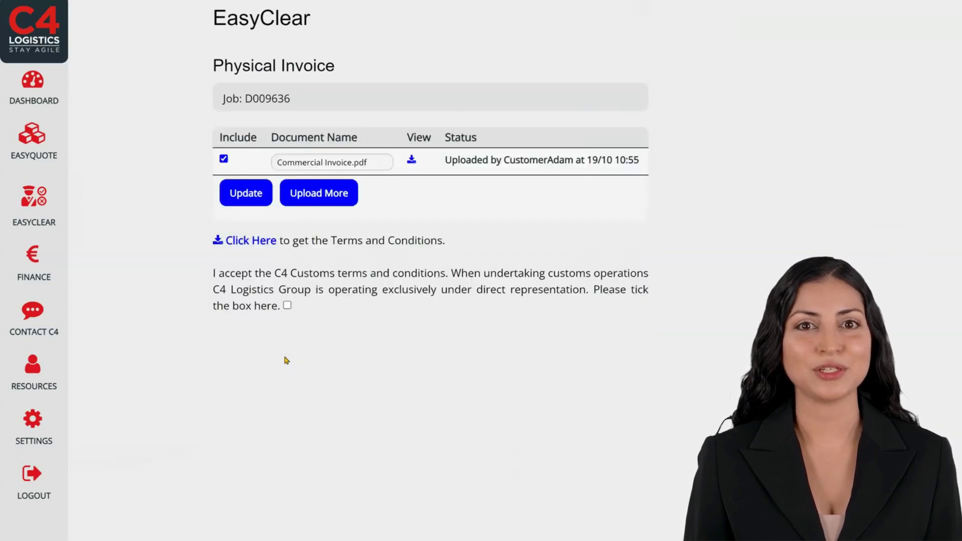
Accept the C4 Customs terms and conditions and keep the job as a draft to finish later.
{"action": "left_click", "coordinate": [287, 305]}
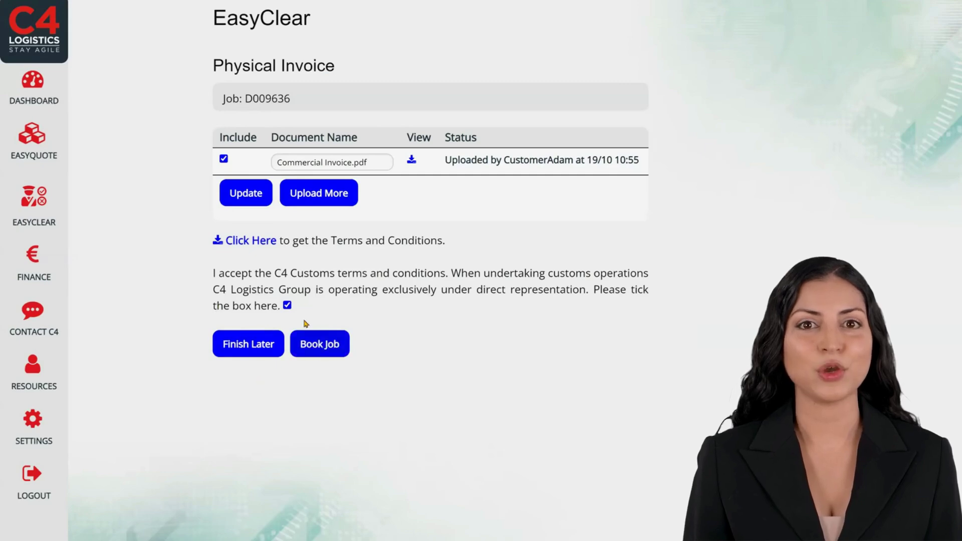
{"action": "left_click", "coordinate": [255, 348]}
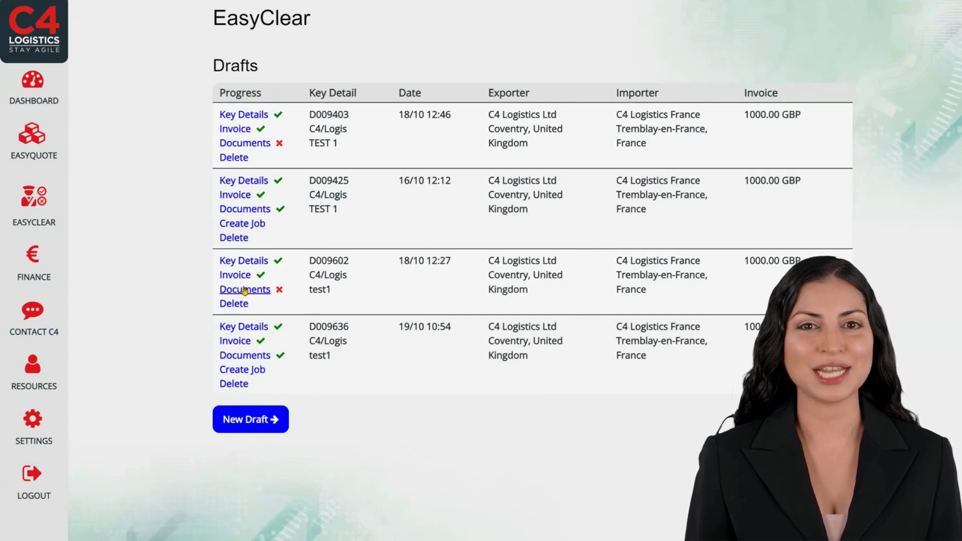
Open the key details of the TEST 1 draft dated 16/10 12:12 and review its exporter and importer details.
{"action": "left_click", "coordinate": [247, 180]}
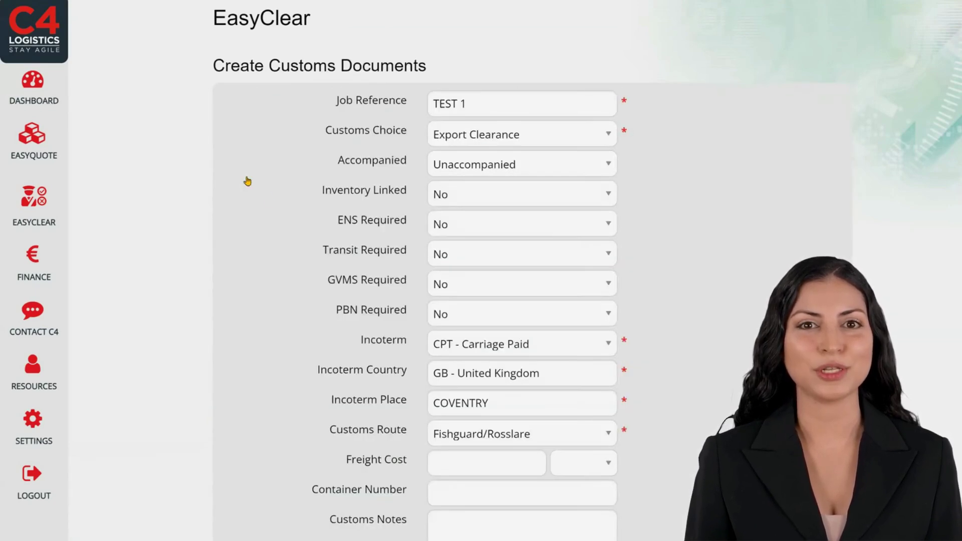
{"action": "scroll", "coordinate": [279, 213], "scroll_direction": "down", "scroll_amount": 13}
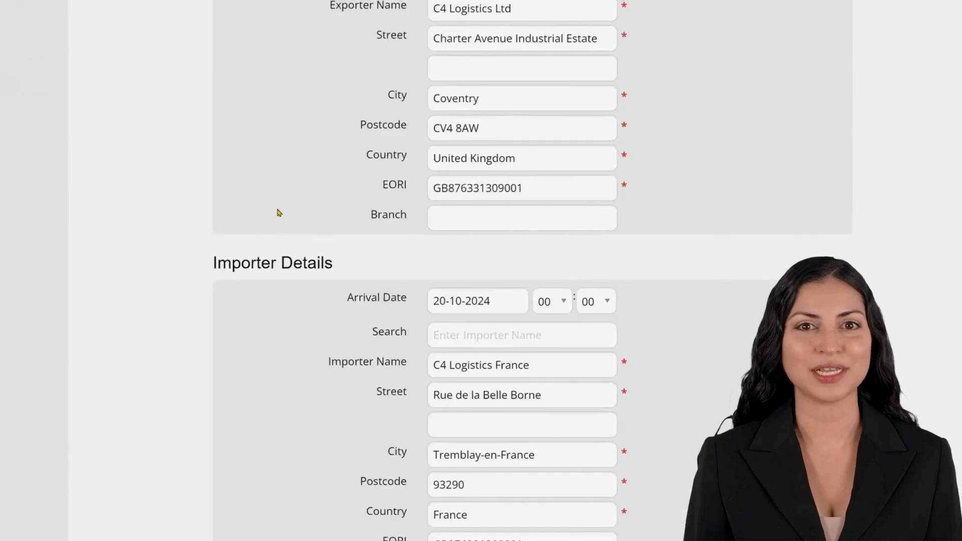